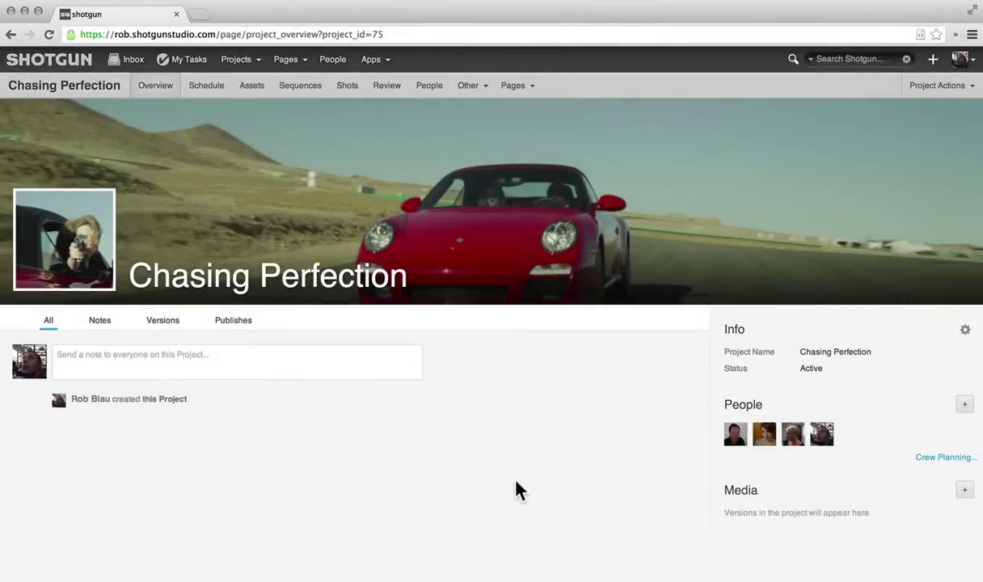
- Launch Hiero for Chasing Perfection, import the 0000.xml cut and preview the +4K_Chasing_Perfection sequence
{"action": "left_click", "coordinate": [917, 89]}
{"action": "left_click", "coordinate": [918, 136]}
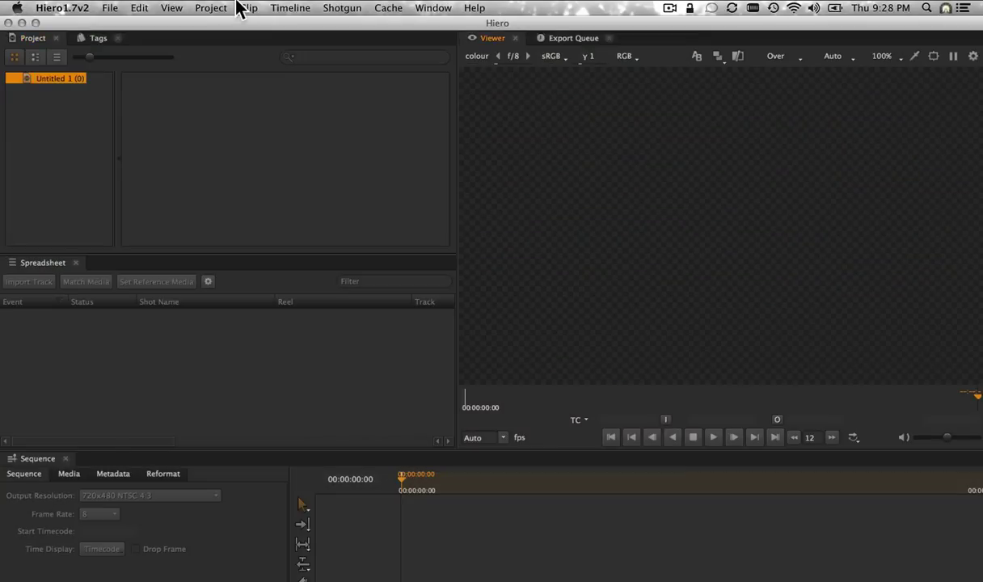
{"action": "left_click", "coordinate": [112, 8]}
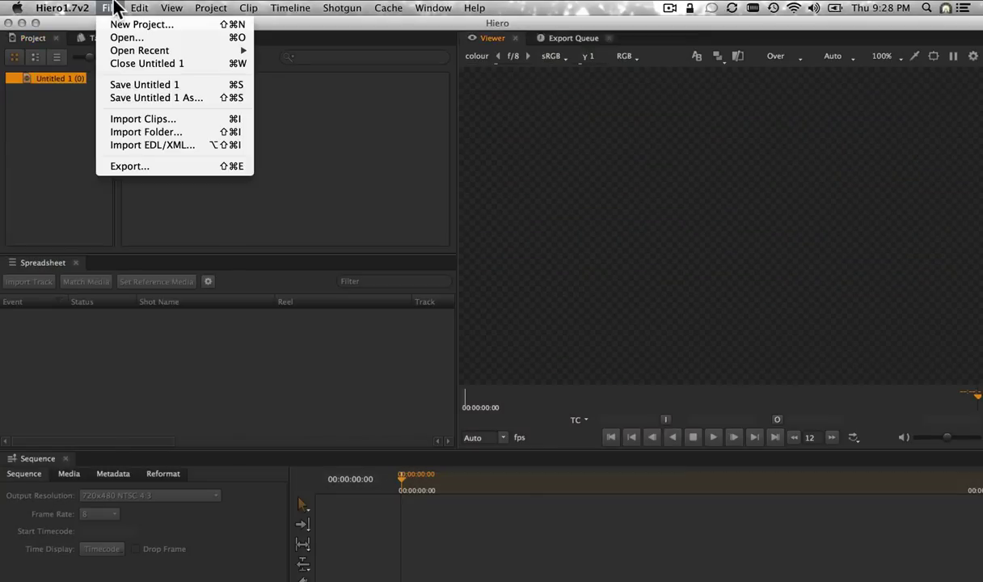
{"action": "left_click", "coordinate": [123, 144]}
{"action": "left_click", "coordinate": [388, 223]}
{"action": "left_click", "coordinate": [678, 415]}
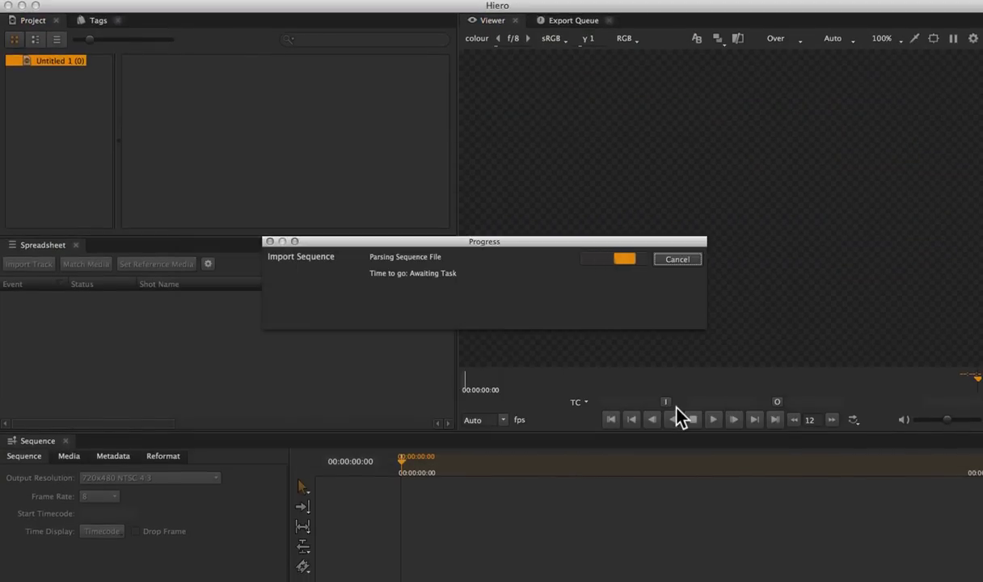
{"action": "mouse_move", "coordinate": [517, 380]}
{"action": "left_mouse_down"}
{"action": "mouse_move", "coordinate": [582, 380]}
{"action": "mouse_move", "coordinate": [527, 391]}
{"action": "left_mouse_up"}
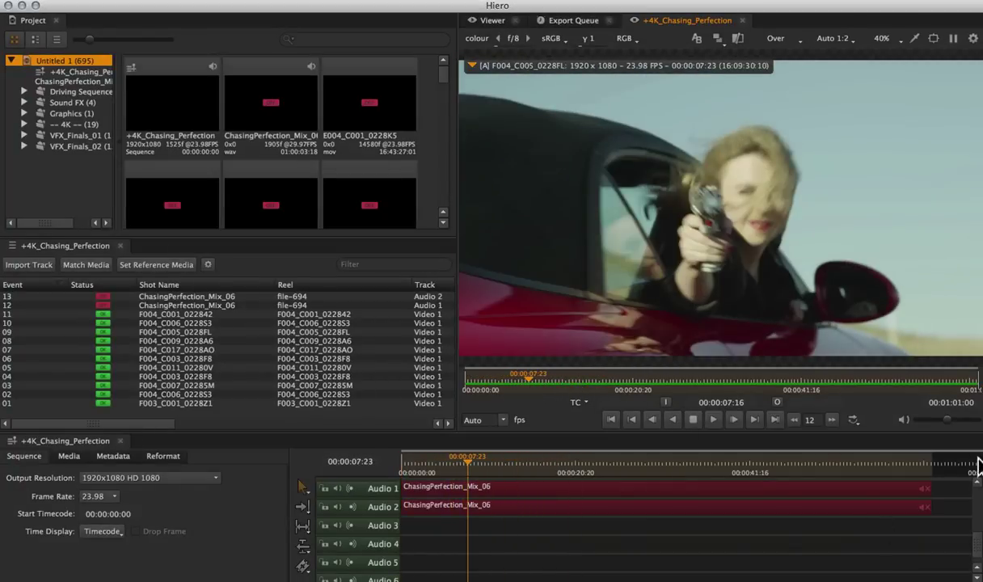
- Delete the two audio clips from the cut
{"action": "scroll", "coordinate": [978, 490], "scroll_direction": "up", "scroll_amount": 1}
{"action": "scroll", "coordinate": [978, 491], "scroll_direction": "up", "scroll_amount": 1}
{"action": "left_click_drag", "start_coordinate": [847, 494], "coordinate": [794, 546]}
{"action": "right_click", "coordinate": [794, 542]}
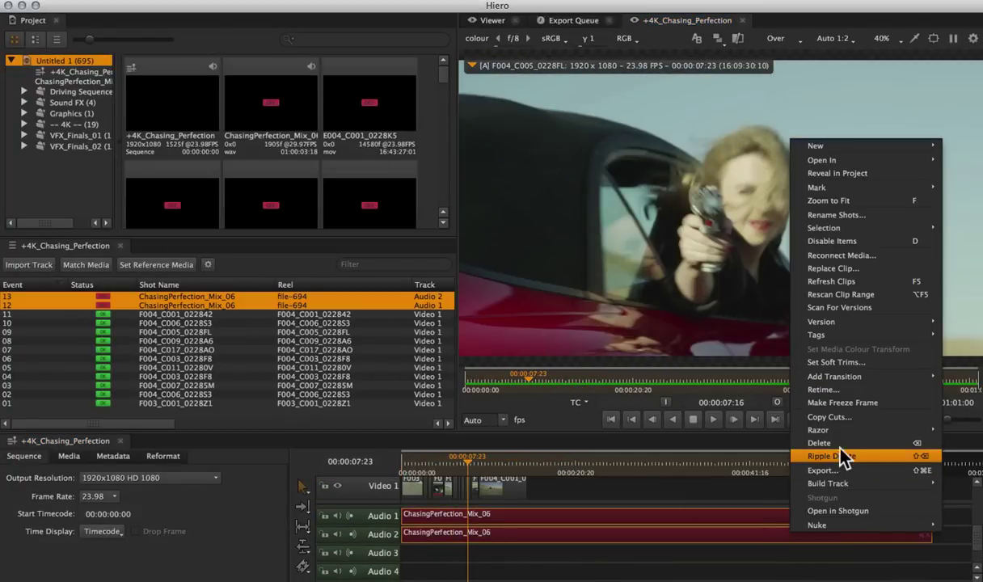
{"action": "left_click", "coordinate": [789, 458]}
- Rename all shots in the sequence S0010 through S0110
{"action": "key", "text": "super+a"}
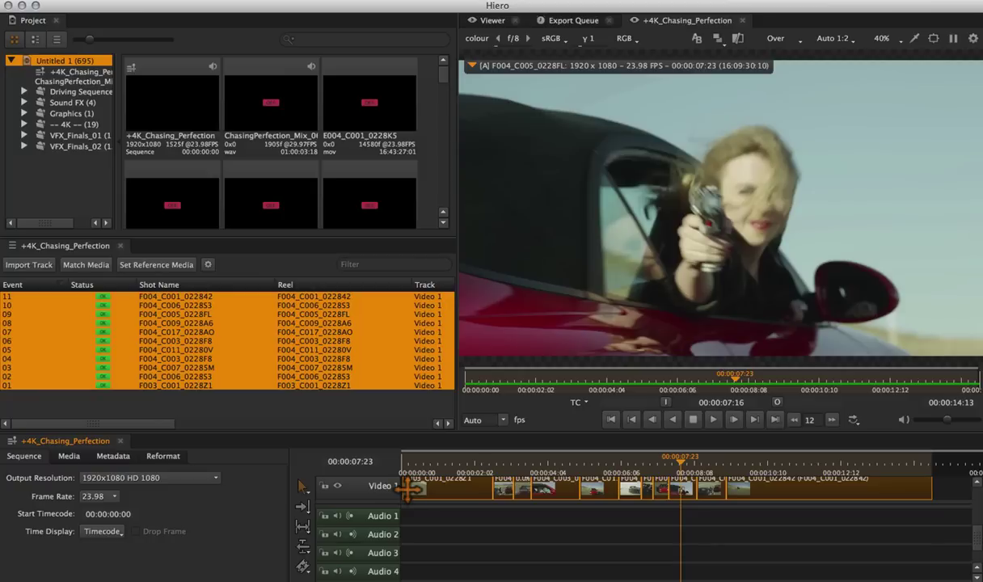
{"action": "right_click", "coordinate": [296, 297]}
{"action": "left_click", "coordinate": [339, 356]}
{"action": "left_click", "coordinate": [567, 377]}
{"action": "left_click", "coordinate": [172, 105]}
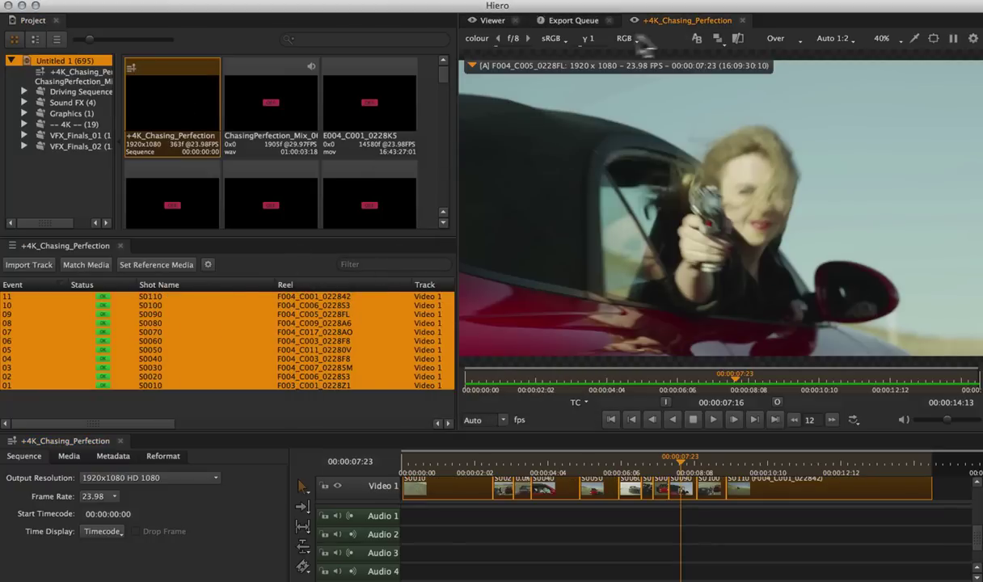
{"action": "mouse_move", "coordinate": [661, 89]}
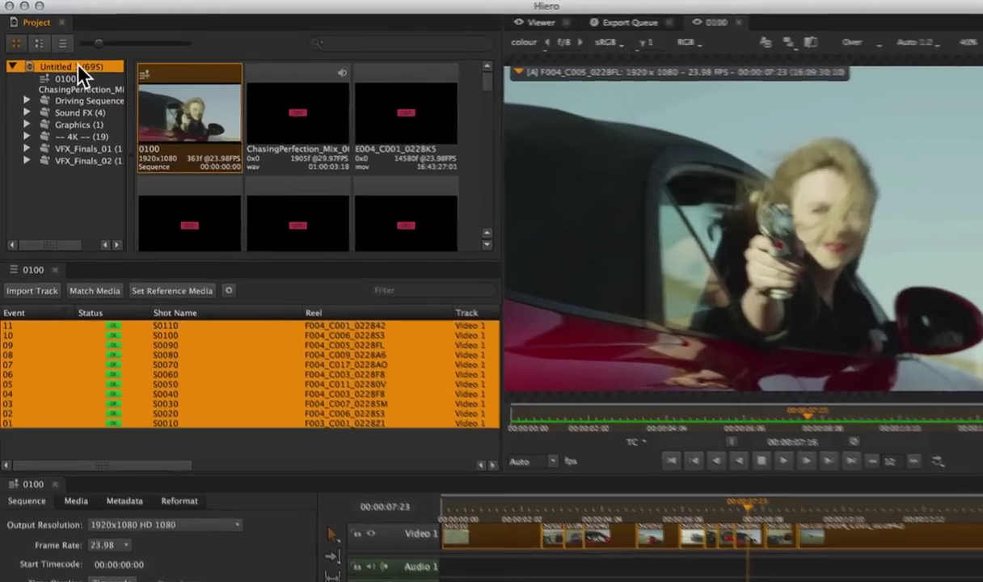
- Save the project through Shotgun Save As as scene2 (scene2.v001.hrox)
{"action": "right_click", "coordinate": [78, 66]}
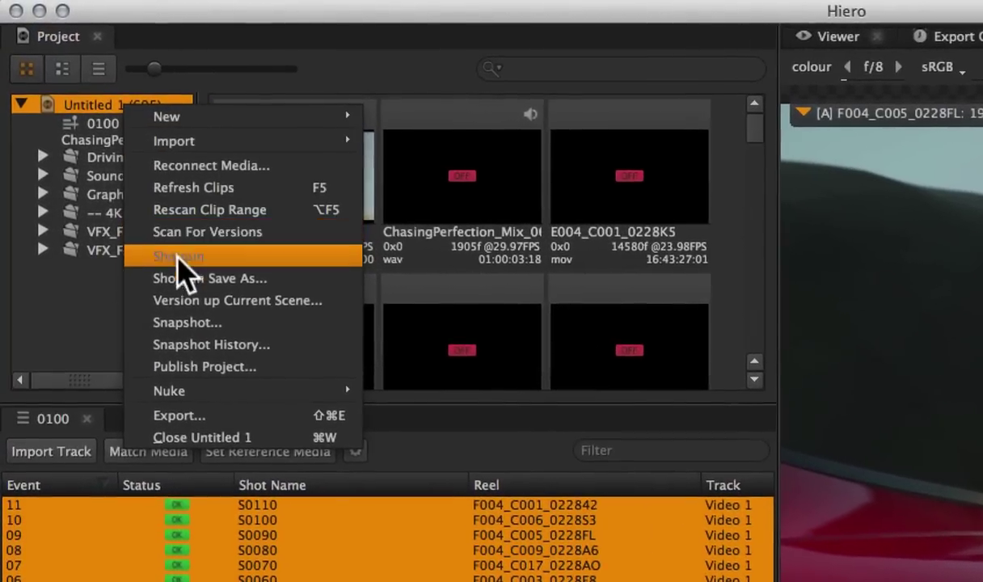
{"action": "left_click", "coordinate": [115, 178]}
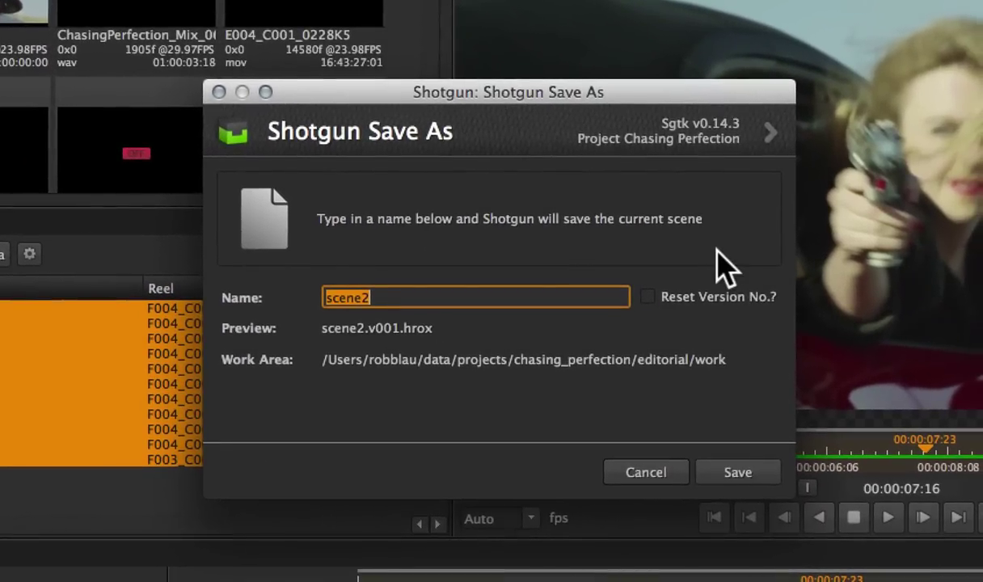
{"action": "left_click", "coordinate": [730, 474]}
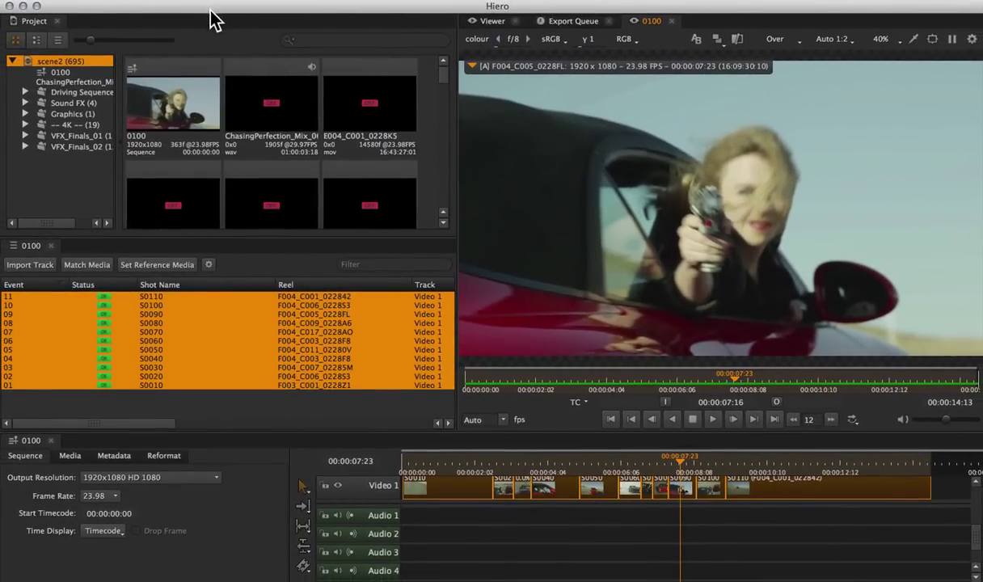
- Show the Tags panel and tag shots S0010–S0040 Ready To Start
{"action": "right_click", "coordinate": [202, 22]}
{"action": "mouse_move", "coordinate": [212, 123]}
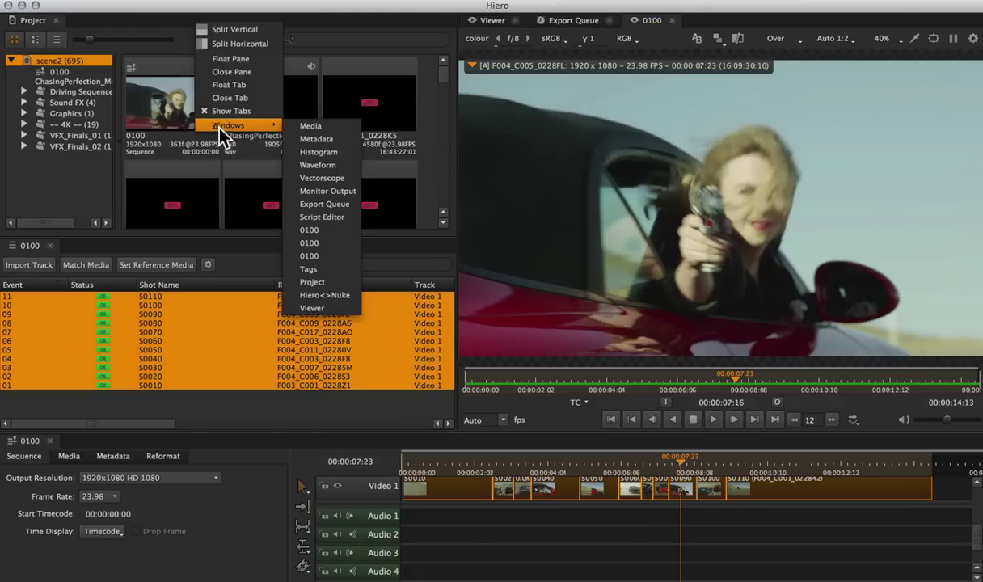
{"action": "left_click", "coordinate": [311, 253]}
{"action": "scroll", "coordinate": [969, 517], "scroll_direction": "up", "scroll_amount": 2}
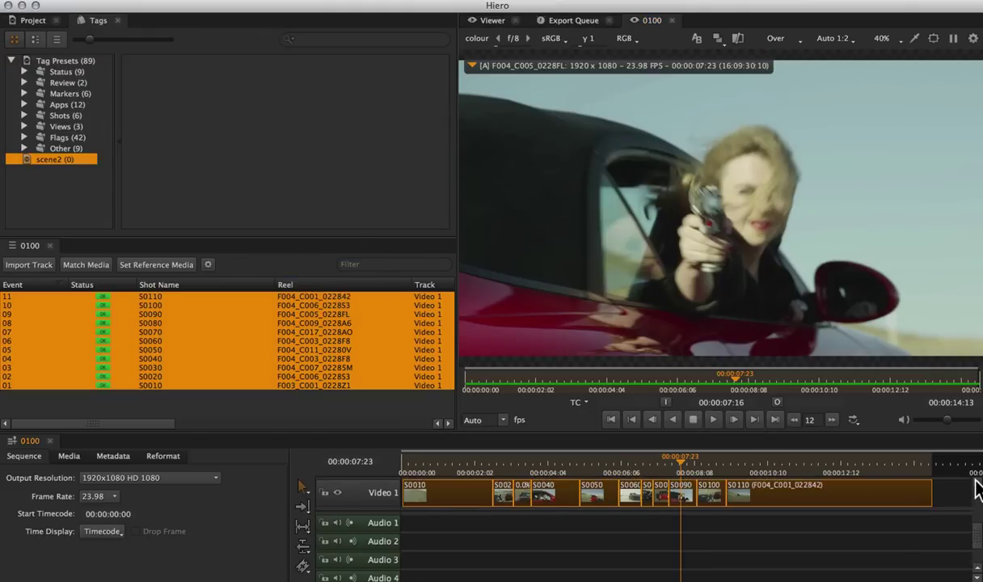
{"action": "left_click", "coordinate": [179, 108]}
{"action": "left_click", "coordinate": [66, 73]}
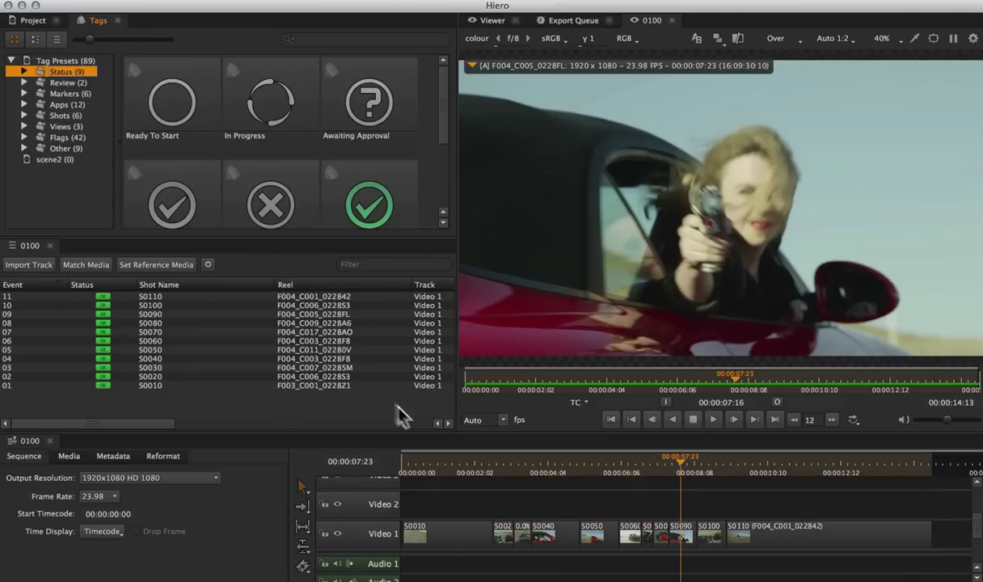
{"action": "left_click_drag", "start_coordinate": [422, 479], "coordinate": [549, 544]}
{"action": "left_click_drag", "start_coordinate": [162, 92], "coordinate": [424, 533]}
- Tag shots S0050–S0110 On Hold
{"action": "left_click_drag", "start_coordinate": [443, 133], "coordinate": [452, 364]}
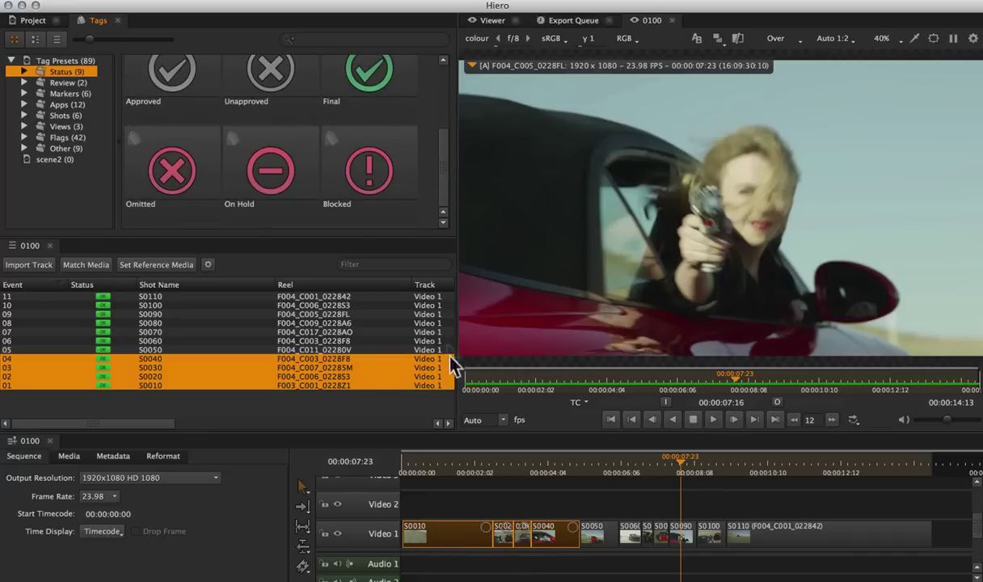
{"action": "left_click_drag", "start_coordinate": [582, 502], "coordinate": [885, 521]}
{"action": "left_click_drag", "start_coordinate": [271, 174], "coordinate": [602, 534]}
{"action": "left_click_drag", "start_coordinate": [594, 463], "coordinate": [472, 463]}
- Mark two early shots with the Green and Red marker tags
{"action": "left_click", "coordinate": [65, 94]}
{"action": "mouse_move", "coordinate": [172, 81]}
{"action": "left_mouse_down"}
{"action": "mouse_move", "coordinate": [311, 388]}
{"action": "mouse_move", "coordinate": [434, 539]}
{"action": "left_mouse_up"}
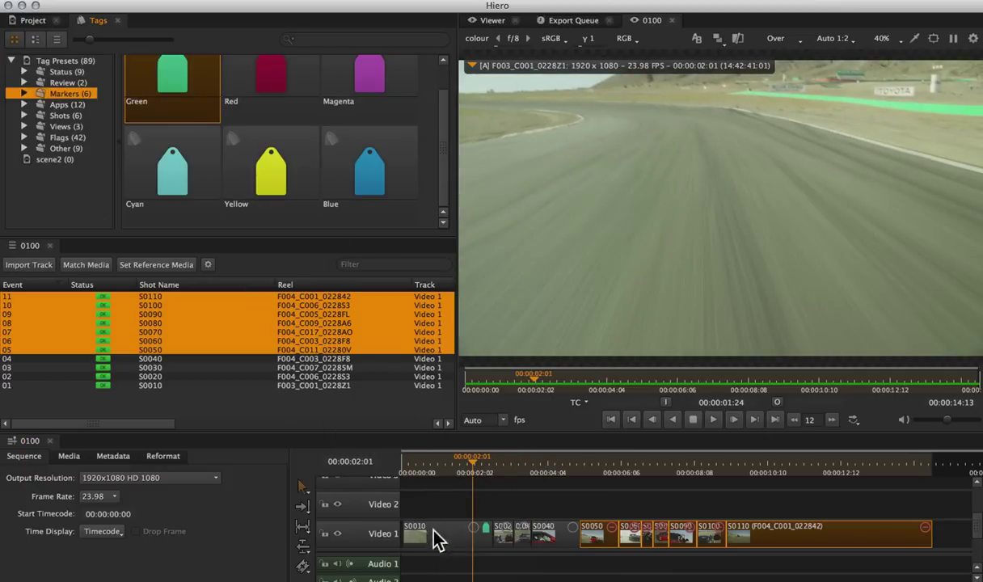
{"action": "left_click_drag", "start_coordinate": [468, 476], "coordinate": [500, 472]}
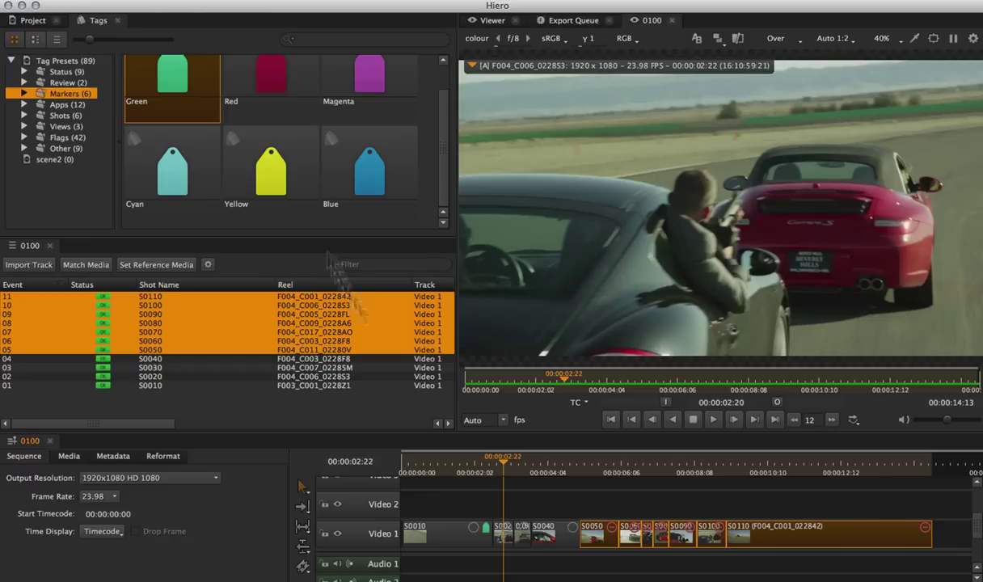
{"action": "left_click", "coordinate": [269, 81]}
{"action": "mouse_move", "coordinate": [269, 81]}
{"action": "left_mouse_down"}
{"action": "mouse_move", "coordinate": [511, 539]}
{"action": "mouse_move", "coordinate": [504, 534]}
{"action": "left_mouse_up"}
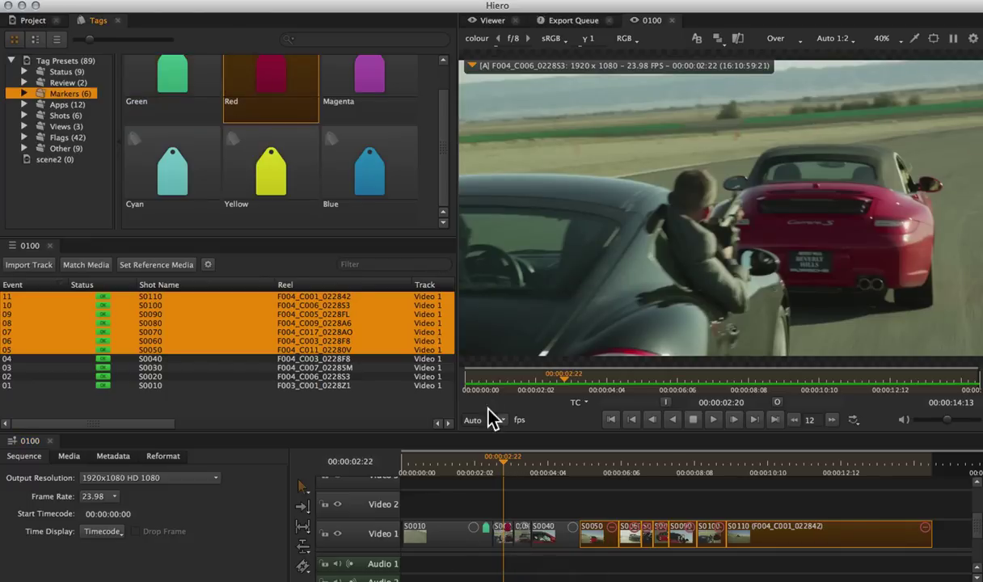
{"action": "left_click", "coordinate": [517, 459]}
{"action": "left_click", "coordinate": [32, 20]}
- Export the 0100 sequence using the Shotgun Shot Processor
{"action": "right_click", "coordinate": [171, 113]}
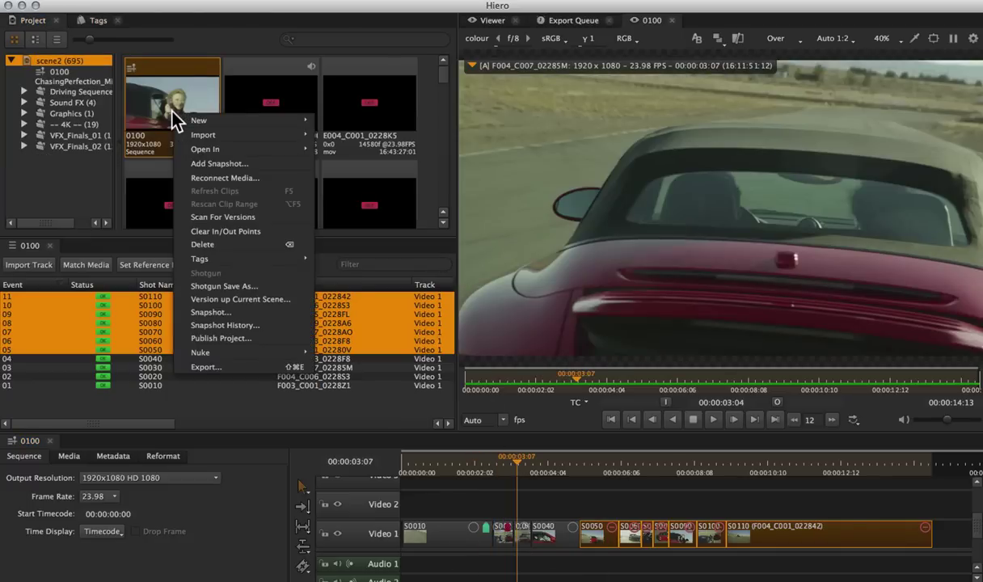
{"action": "left_click", "coordinate": [230, 368]}
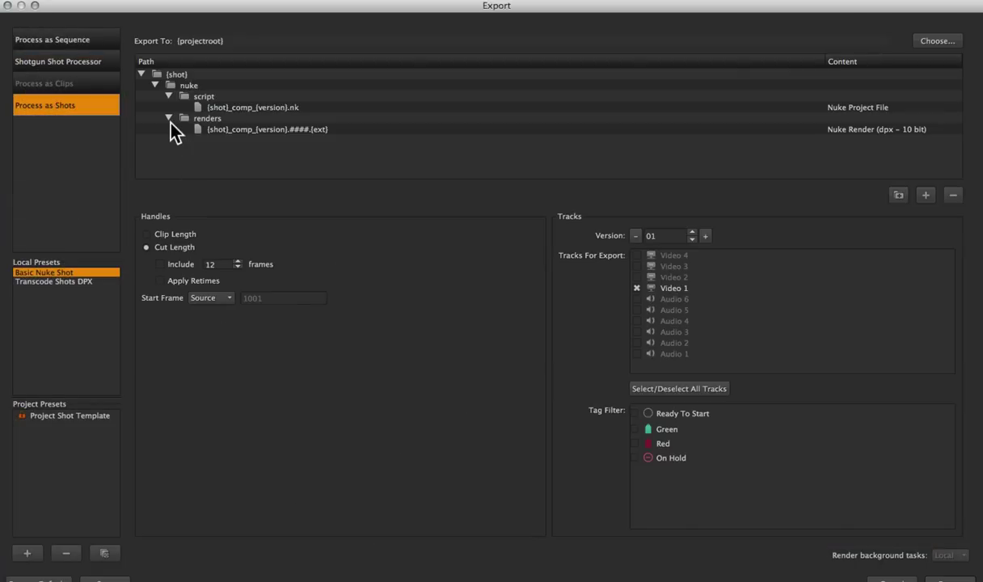
{"action": "left_click", "coordinate": [57, 64]}
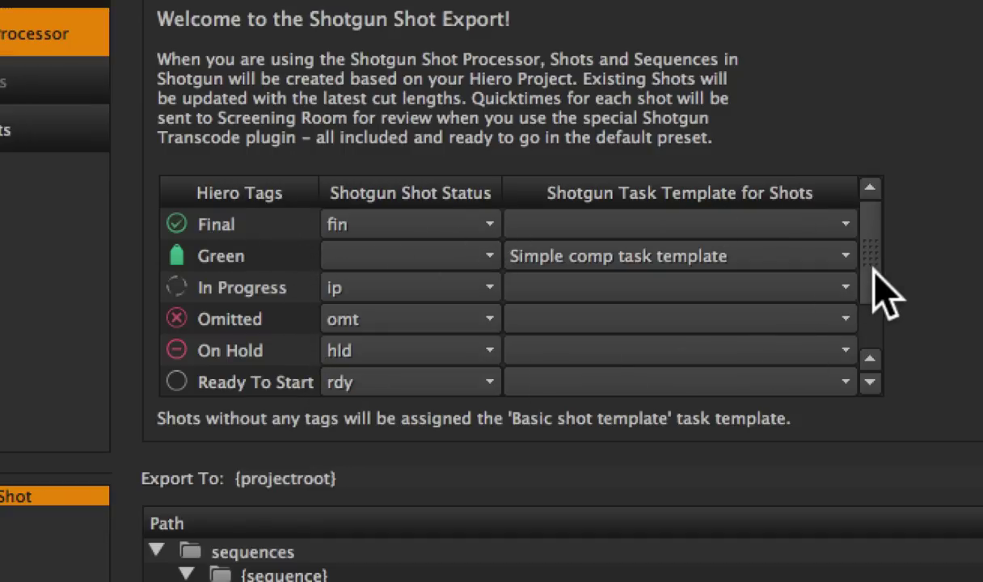
- Assign the Standard Tank Shot Setup task template to Red-tagged shots
{"action": "mouse_move", "coordinate": [873, 299]}
{"action": "left_mouse_down"}
{"action": "mouse_move", "coordinate": [881, 317]}
{"action": "mouse_move", "coordinate": [870, 318]}
{"action": "left_mouse_up"}
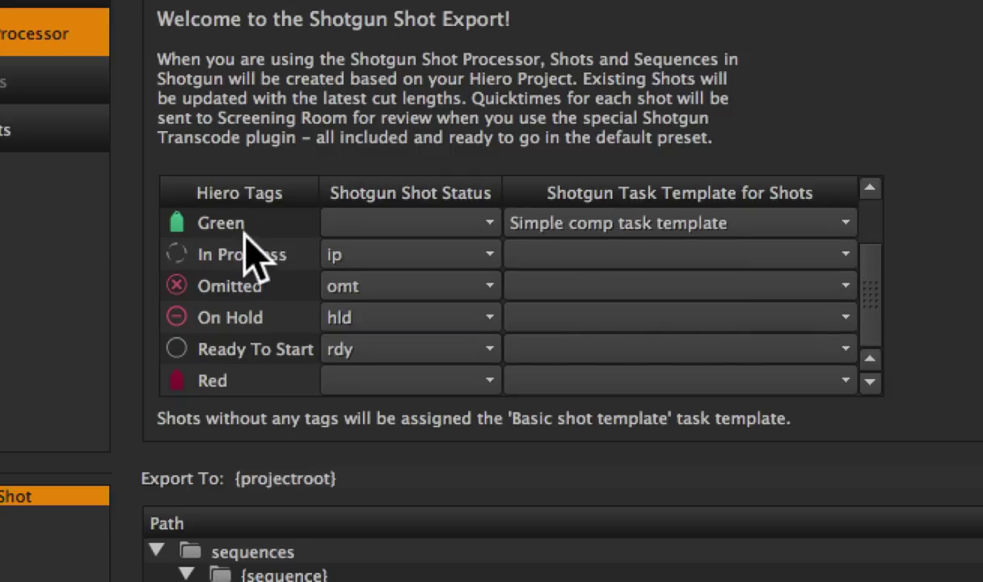
{"action": "left_click", "coordinate": [546, 380]}
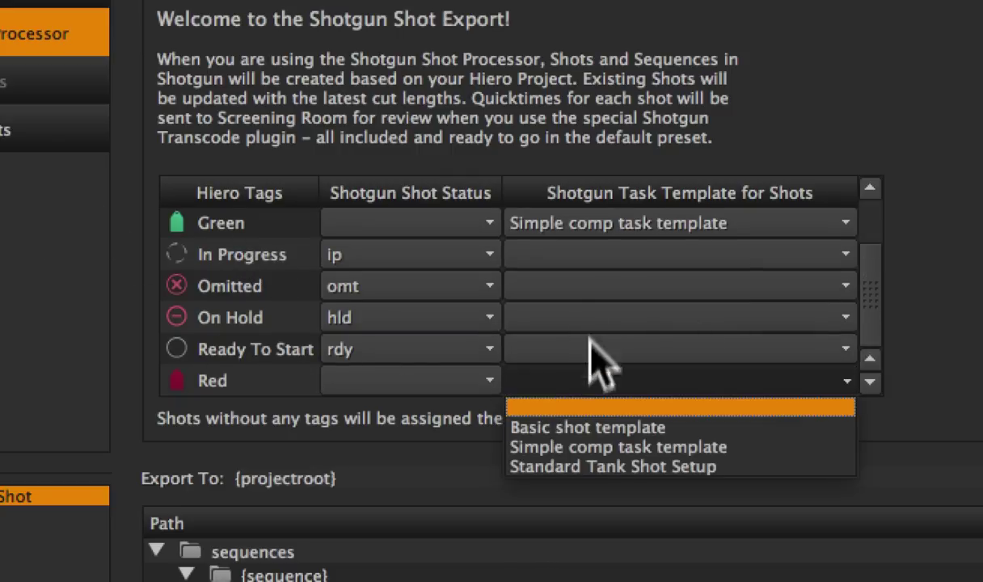
{"action": "left_click", "coordinate": [611, 467]}
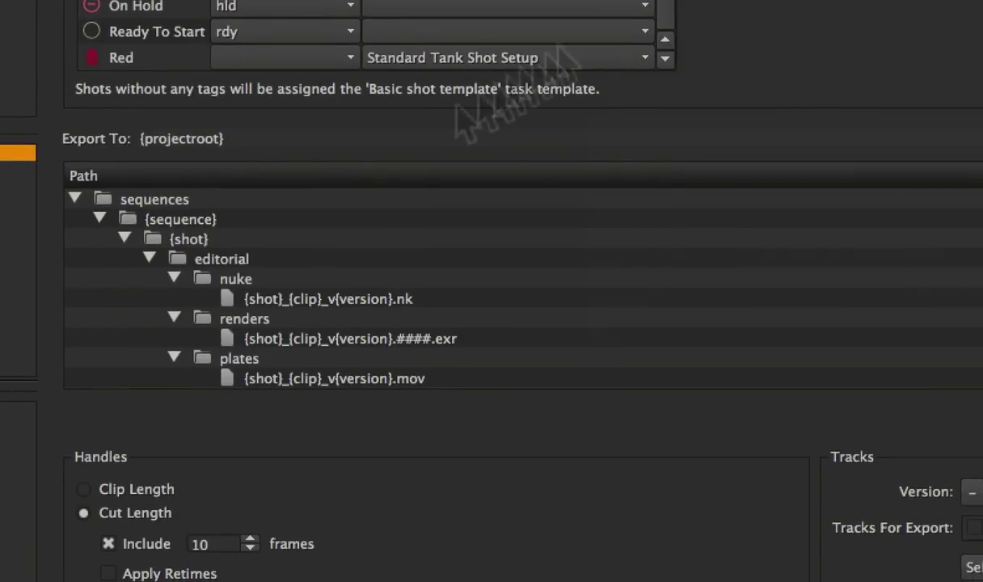
- Set 15-frame handles and a custom start frame of 1001, then run the export
{"action": "double_click", "coordinate": [215, 543]}
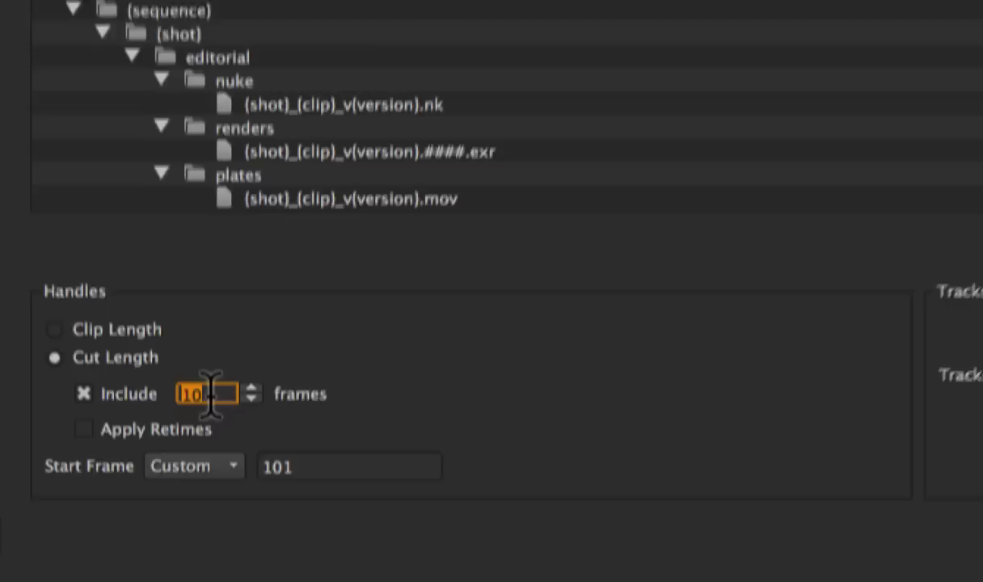
{"action": "type", "text": "15"}
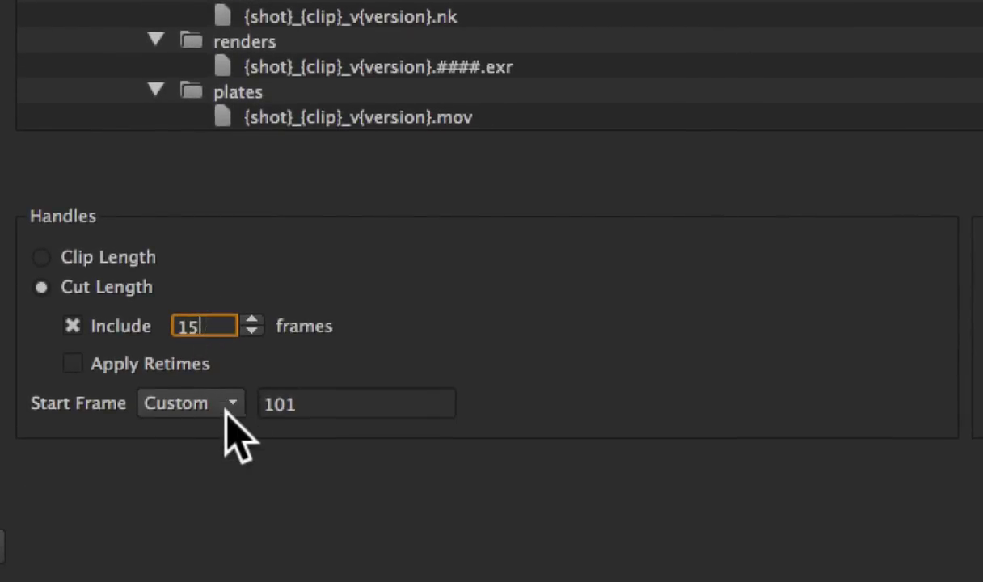
{"action": "left_click", "coordinate": [320, 404]}
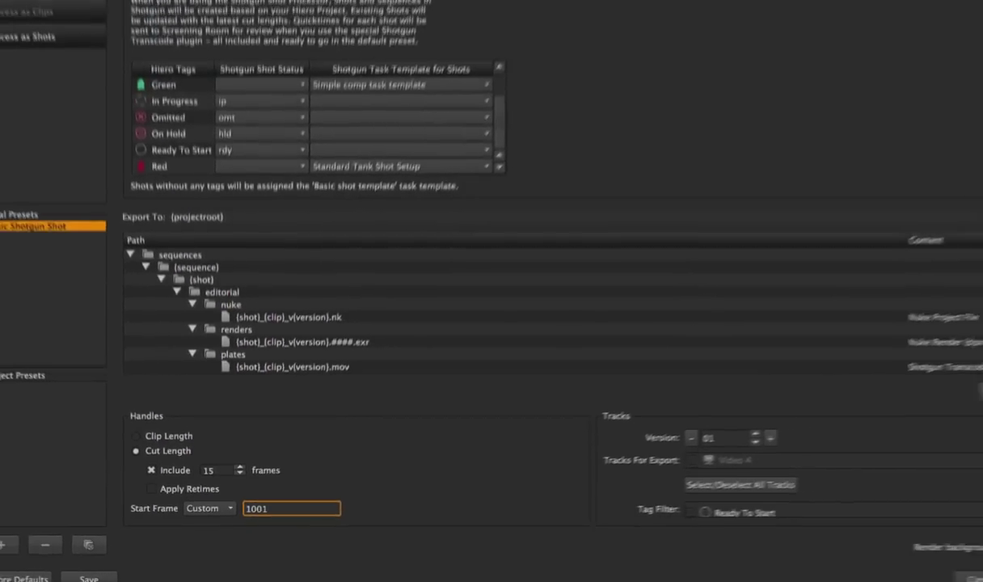
{"action": "key", "text": "Return"}
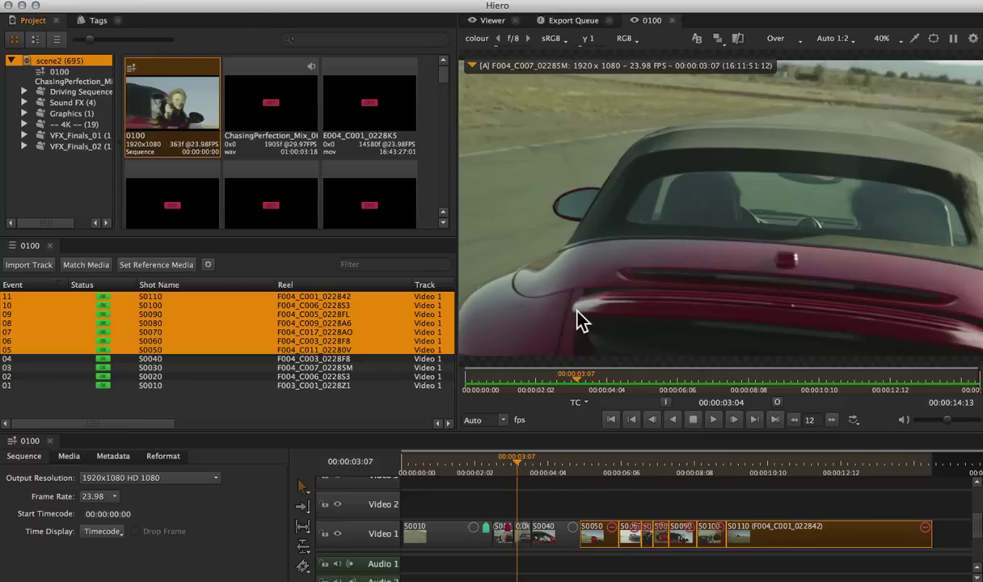
{"action": "left_click", "coordinate": [589, 22]}
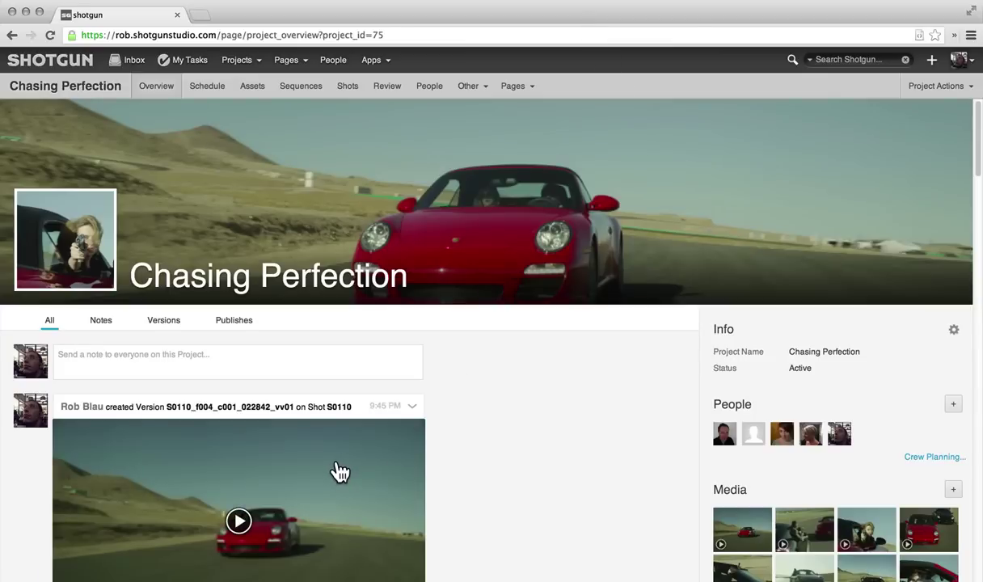
- Open the Chasing Perfection Shots page in a new tab listing S0010–S0090
{"action": "scroll", "coordinate": [340, 471], "scroll_direction": "down", "scroll_amount": 10}
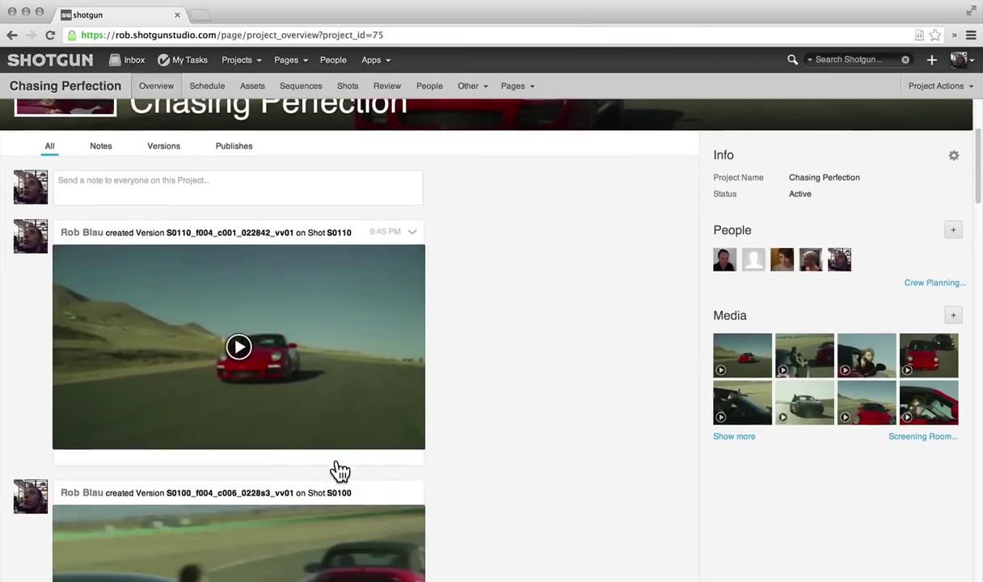
{"action": "scroll", "coordinate": [340, 471], "scroll_direction": "down", "scroll_amount": 5}
{"action": "scroll", "coordinate": [340, 472], "scroll_direction": "up", "scroll_amount": 12}
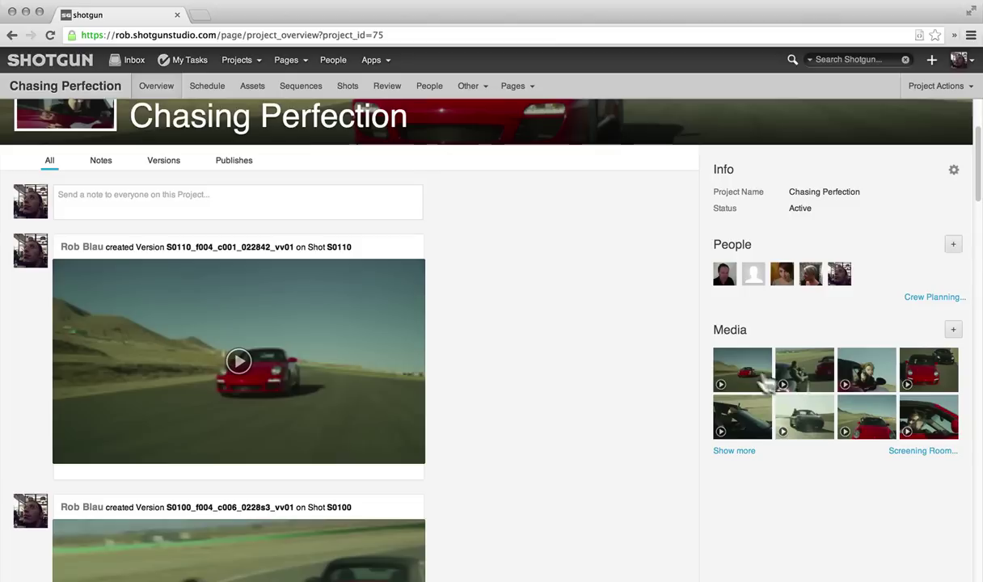
{"action": "scroll", "coordinate": [439, 235], "scroll_direction": "up", "scroll_amount": 3}
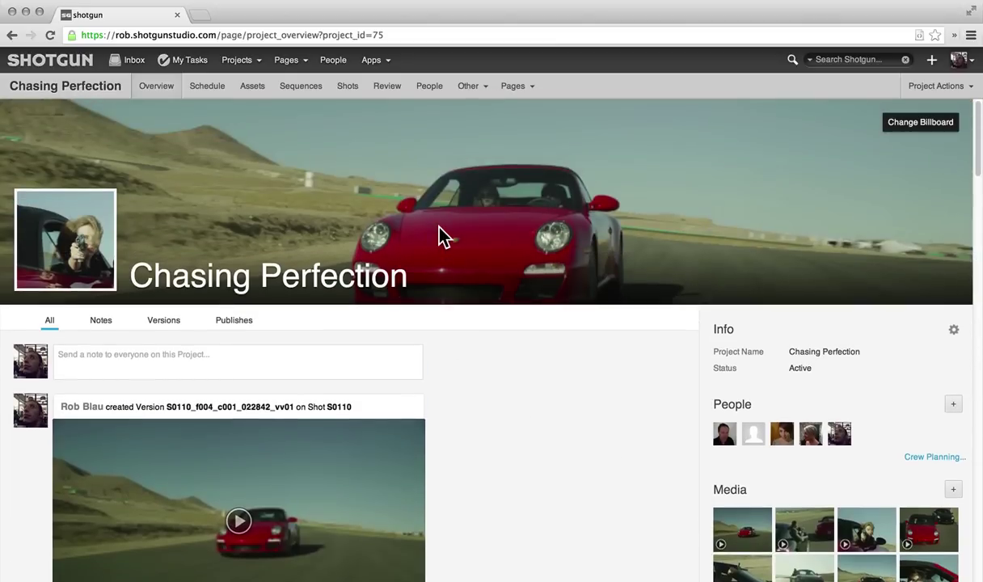
{"action": "left_click", "coordinate": [361, 89], "text": "super"}
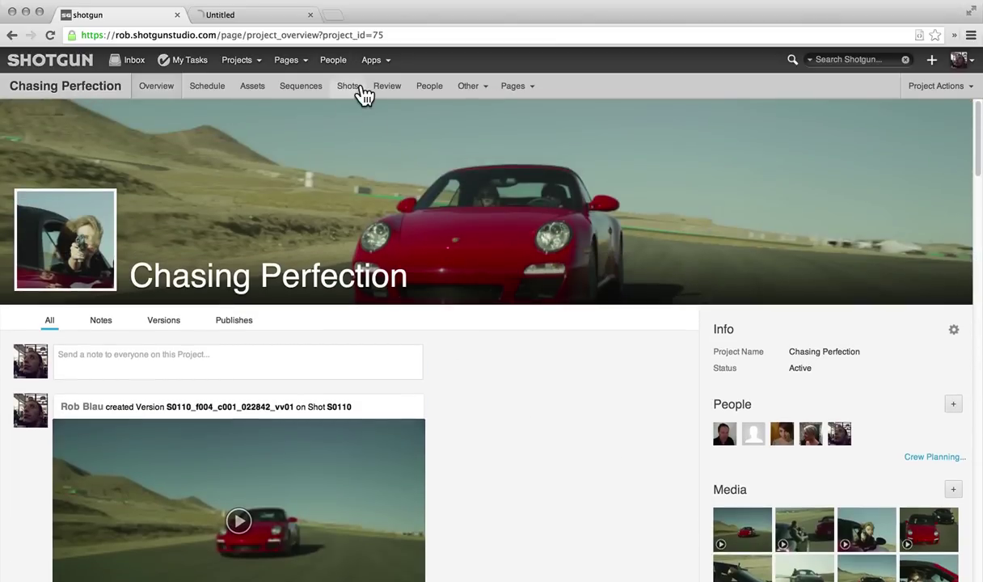
{"action": "left_click", "coordinate": [267, 15]}
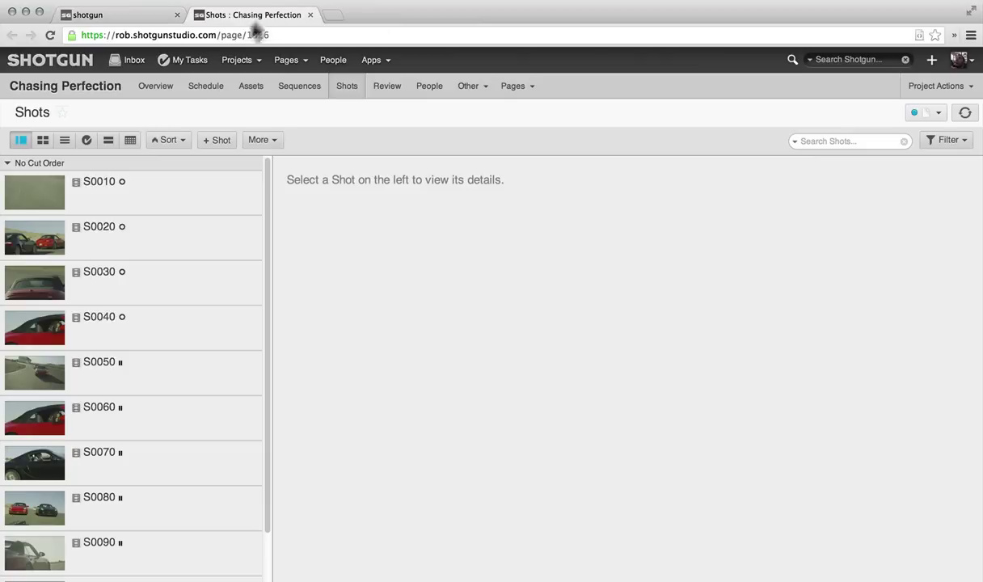
- Open shot S0020's details to review its created tasks
{"action": "left_click", "coordinate": [141, 248]}
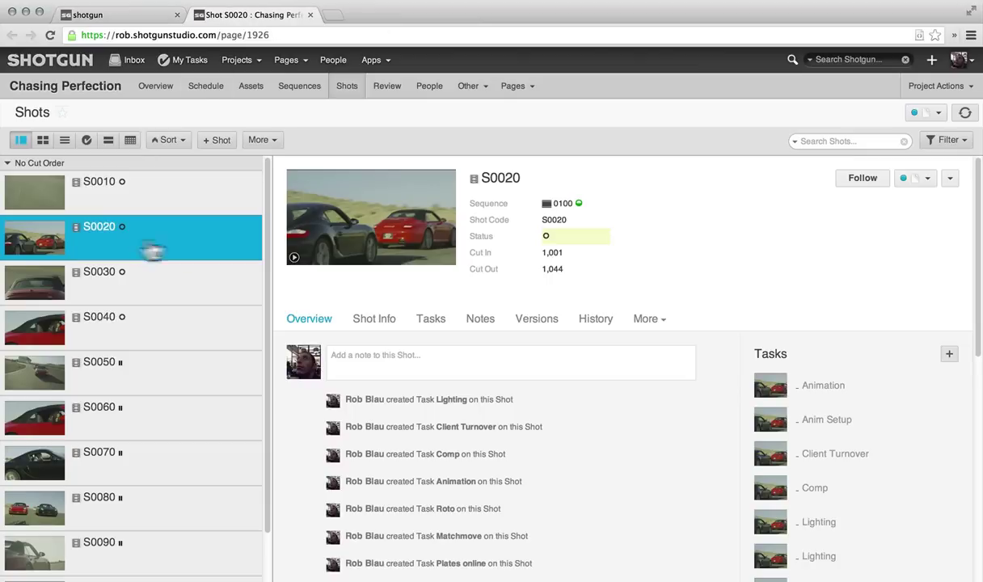
{"action": "scroll", "coordinate": [529, 314], "scroll_direction": "down", "scroll_amount": 3}
{"action": "scroll", "coordinate": [529, 314], "scroll_direction": "up", "scroll_amount": 3}
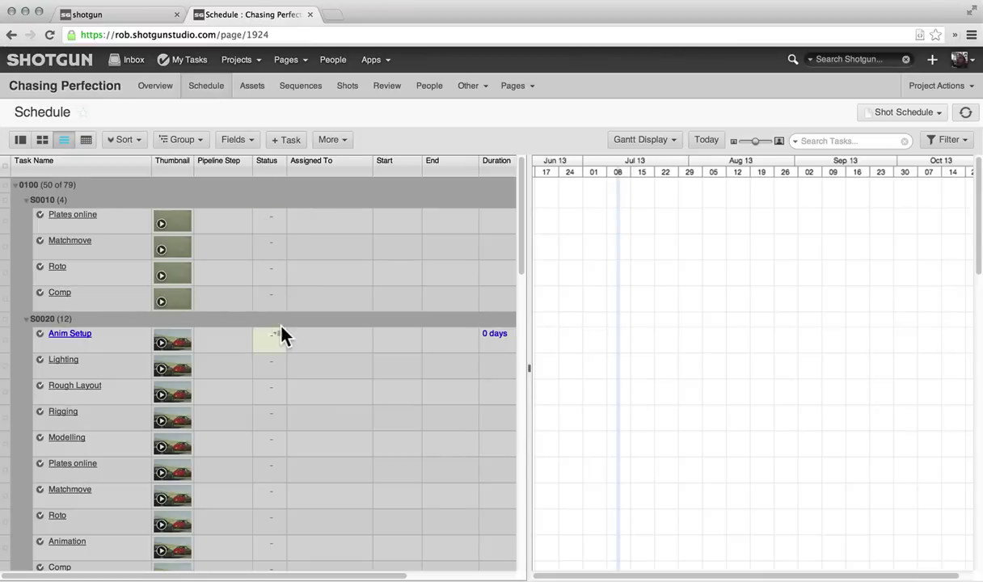
- Assign S0030's Comp task to the compositing artist and play that shot's version
{"action": "scroll", "coordinate": [281, 334], "scroll_direction": "down", "scroll_amount": 5}
{"action": "scroll", "coordinate": [281, 334], "scroll_direction": "down", "scroll_amount": 2}
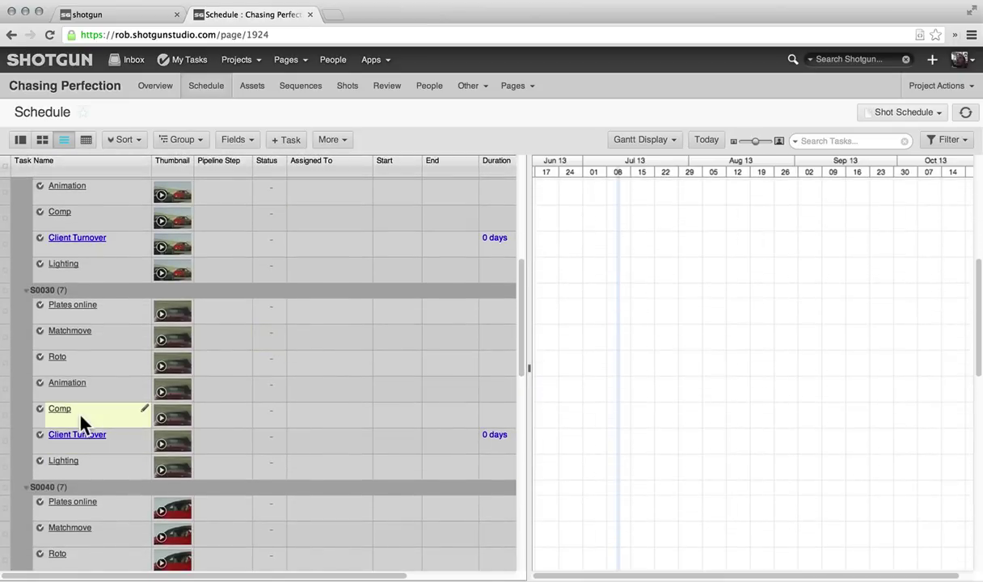
{"action": "left_click", "coordinate": [368, 414]}
{"action": "type", "text": "com"}
{"action": "key", "text": "Return"}
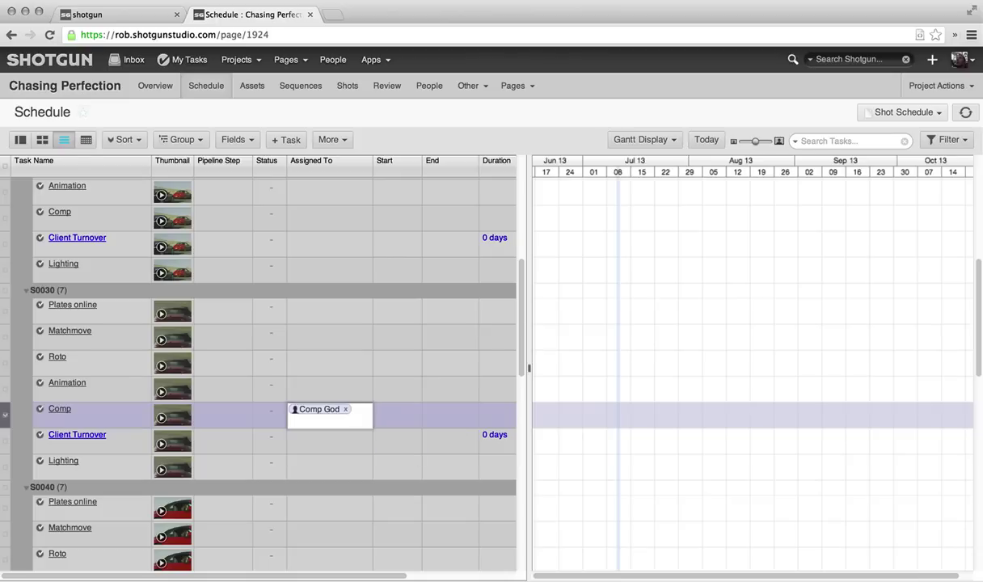
{"action": "key", "text": "Return"}
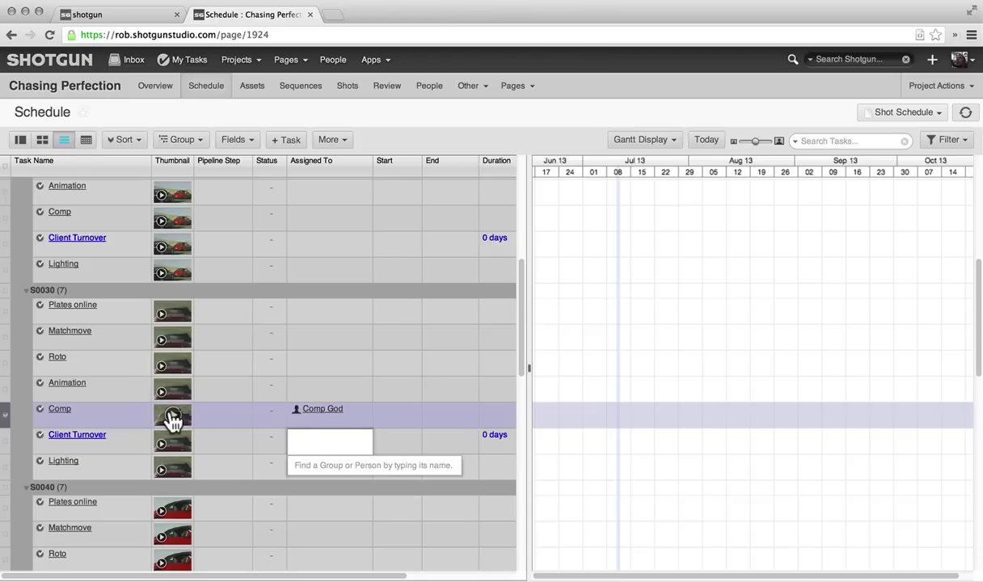
{"action": "left_click", "coordinate": [173, 417]}
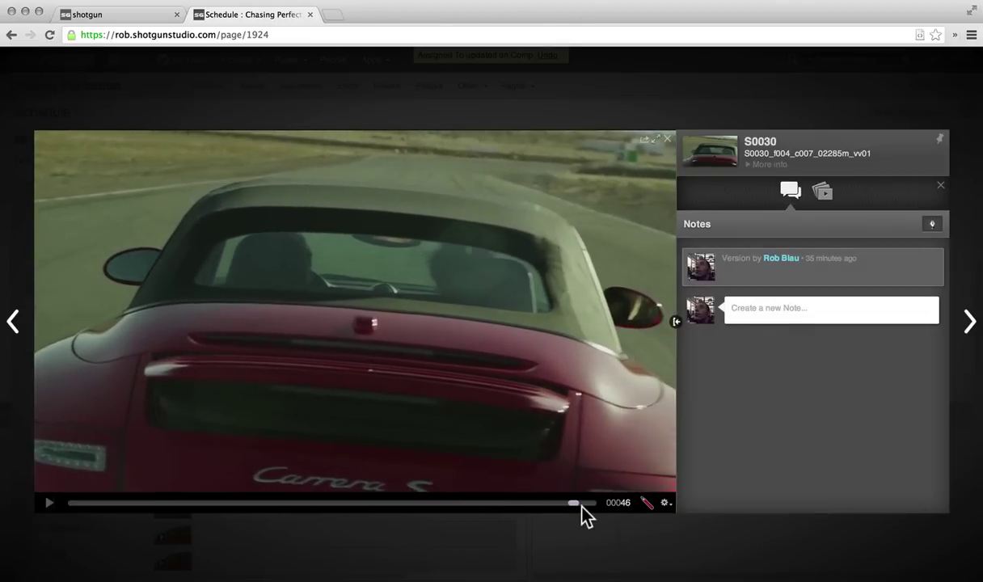
- On frame 46, circle the top-right area in red and post the note 'Replace with a barrel.'
{"action": "left_click", "coordinate": [581, 504]}
{"action": "left_click", "coordinate": [647, 503]}
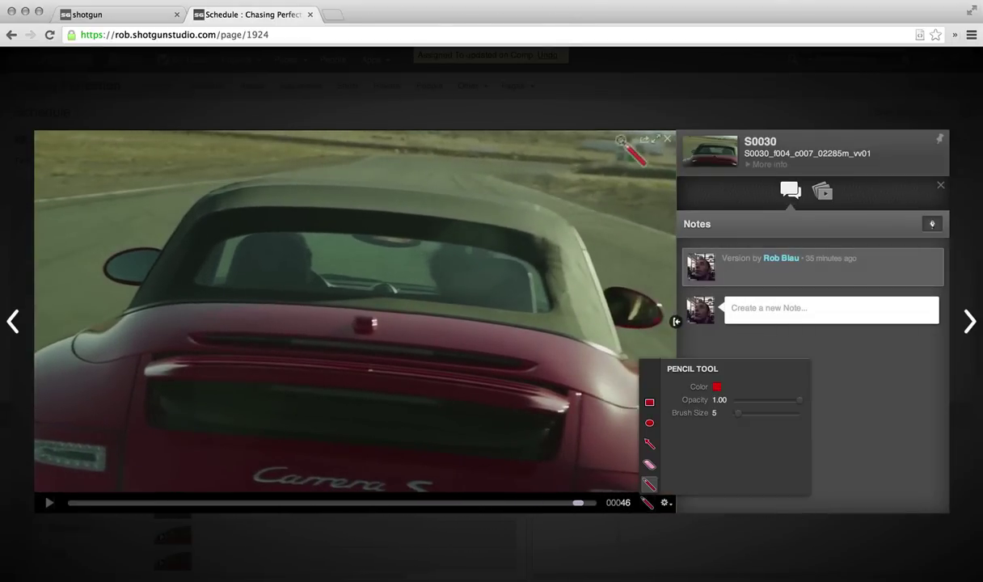
{"action": "left_click_drag", "start_coordinate": [631, 143], "coordinate": [595, 164]}
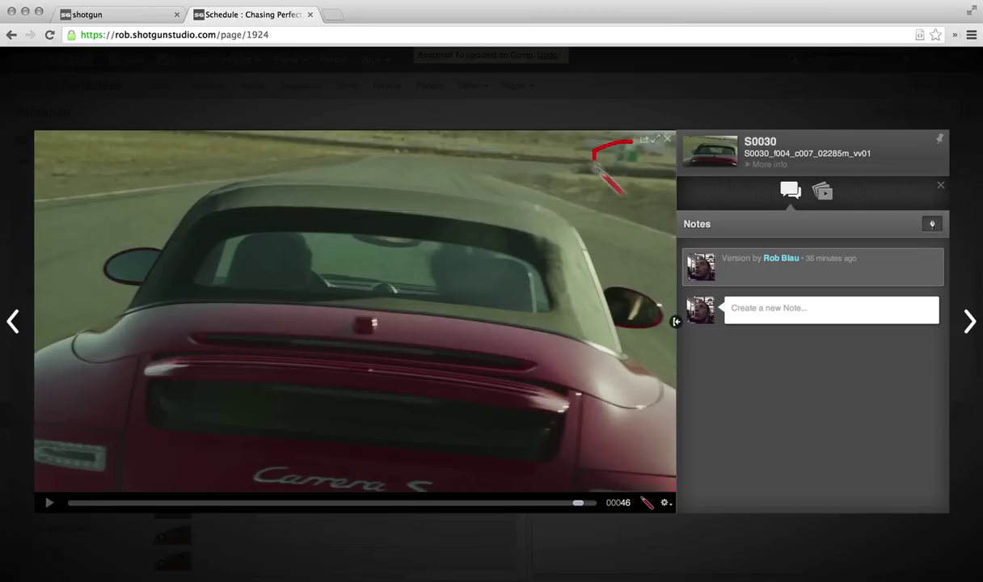
{"action": "left_click", "coordinate": [790, 308]}
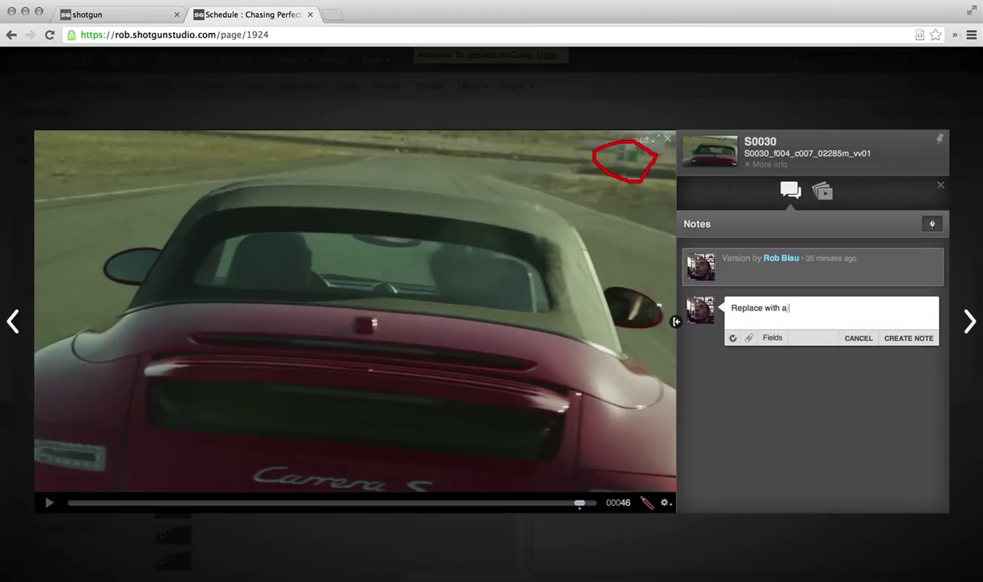
{"action": "left_click", "coordinate": [908, 339]}
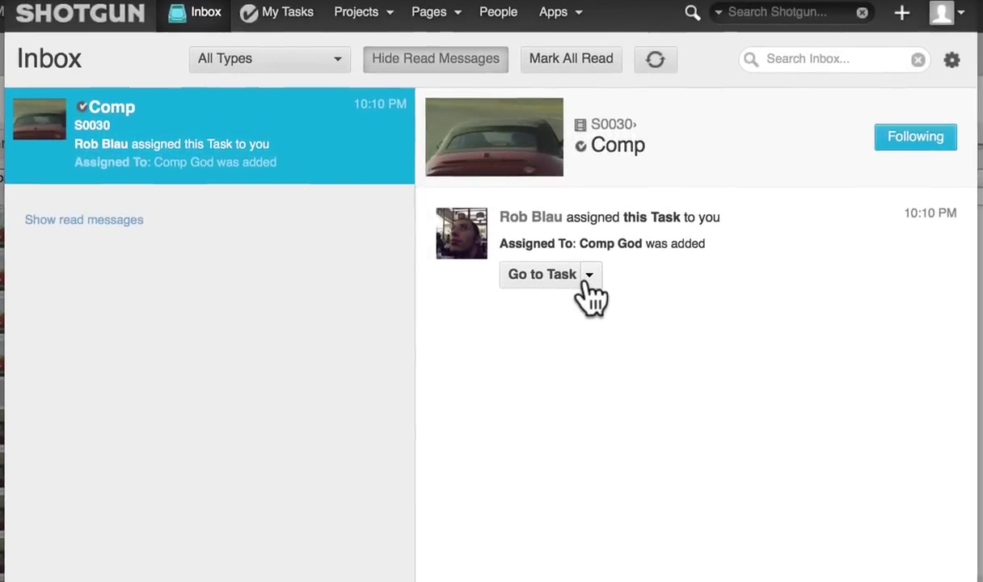
- Launch Nuke from the S0030 Comp assignment notice in the Shotgun Inbox
{"action": "left_click", "coordinate": [588, 277]}
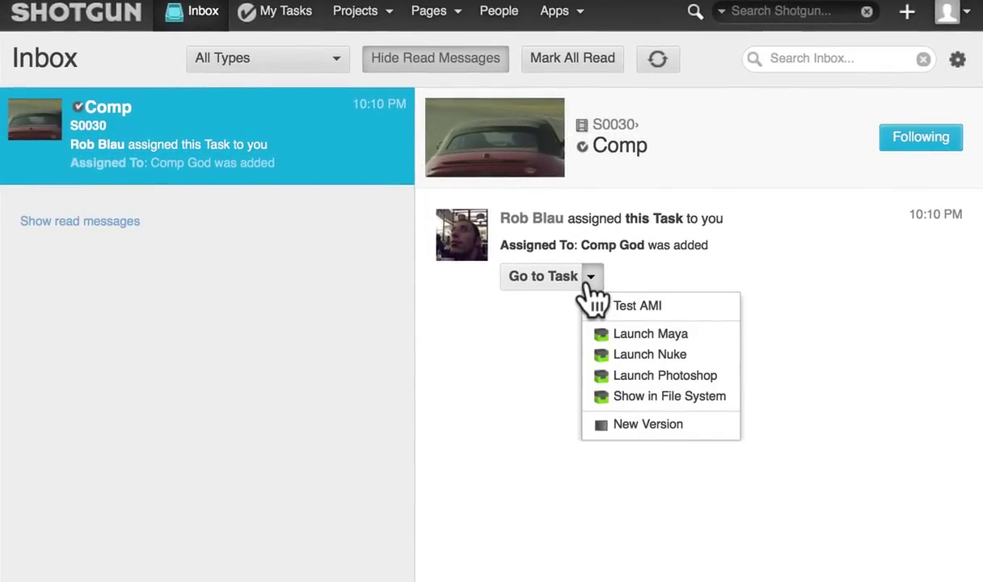
{"action": "left_click", "coordinate": [645, 354]}
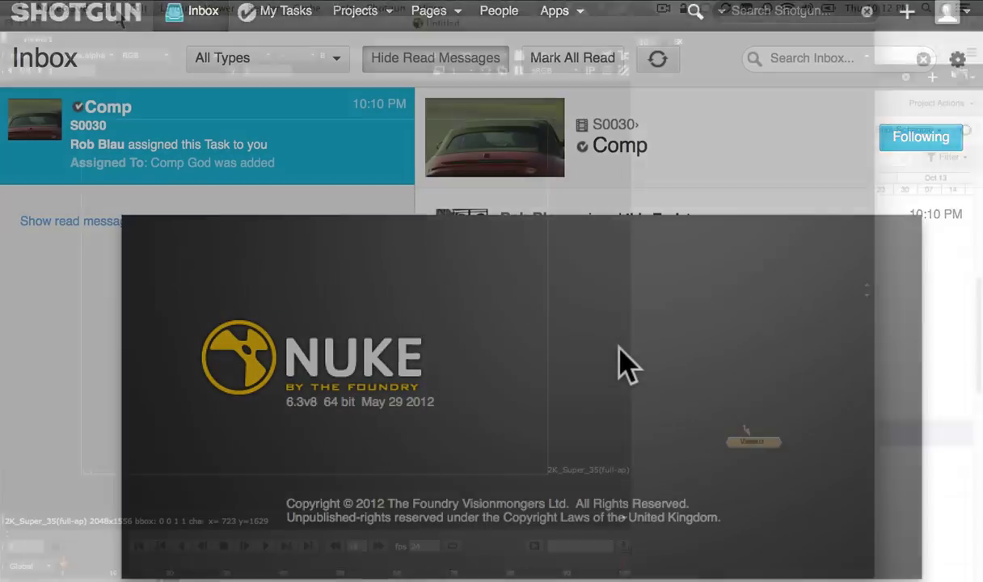
- In Nuke's File Open browser, go to the Shotgun Current Work editorial/nuke folder
{"action": "left_click", "coordinate": [108, 7]}
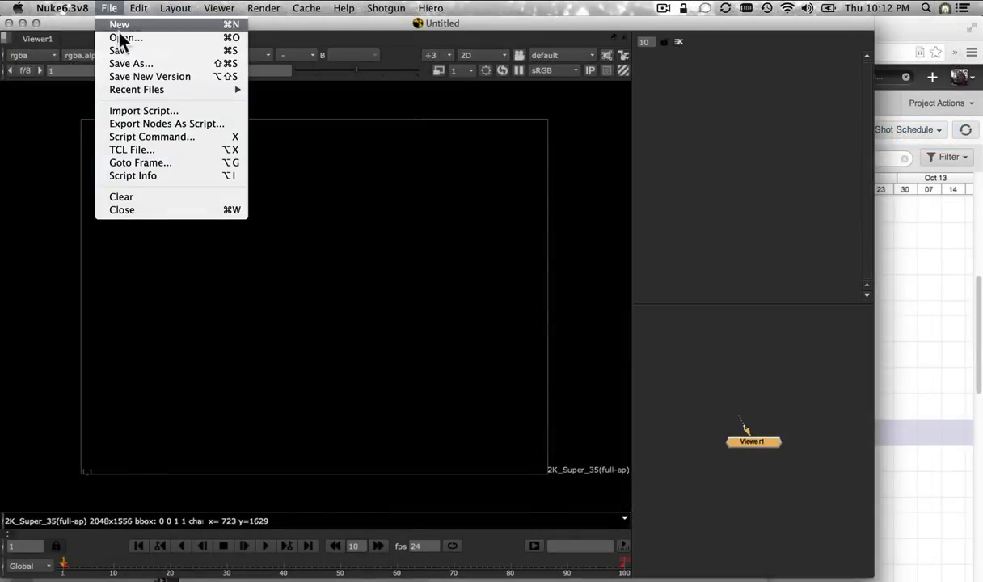
{"action": "left_click", "coordinate": [121, 38]}
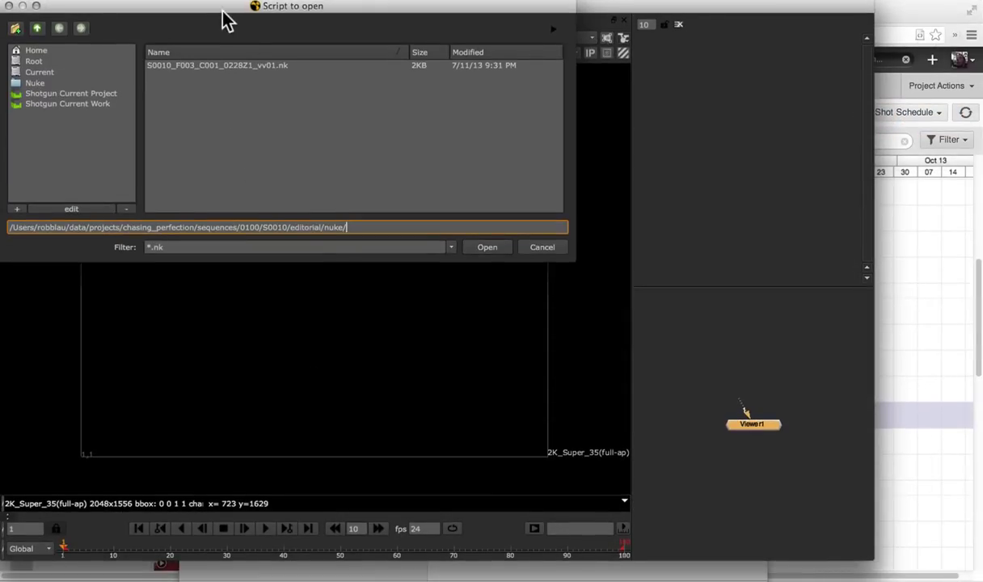
{"action": "left_click_drag", "start_coordinate": [221, 18], "coordinate": [386, 176]}
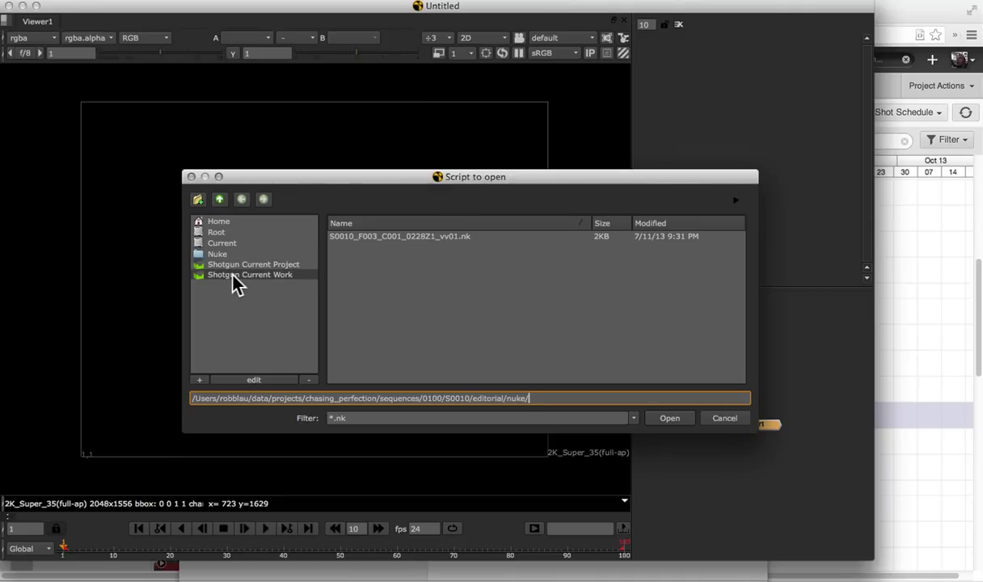
{"action": "left_click", "coordinate": [234, 279]}
{"action": "double_click", "coordinate": [354, 246]}
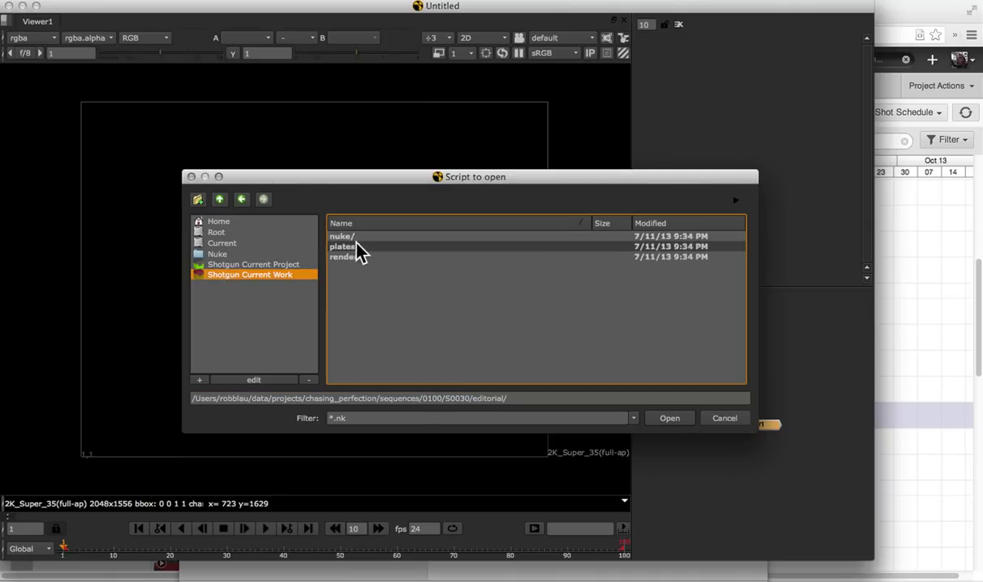
{"action": "double_click", "coordinate": [357, 236]}
- Open S0030_F004_C007_02285M_vv01.nk and show its Read1 car plate in the viewer
{"action": "left_click", "coordinate": [377, 236]}
{"action": "left_click", "coordinate": [669, 418]}
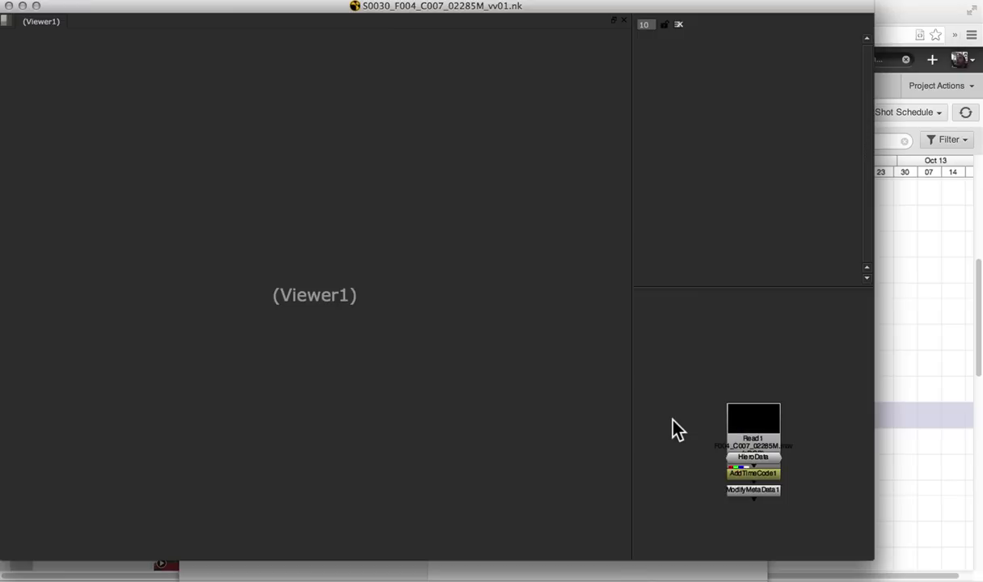
{"action": "left_click", "coordinate": [741, 427]}
{"action": "key", "text": "1"}
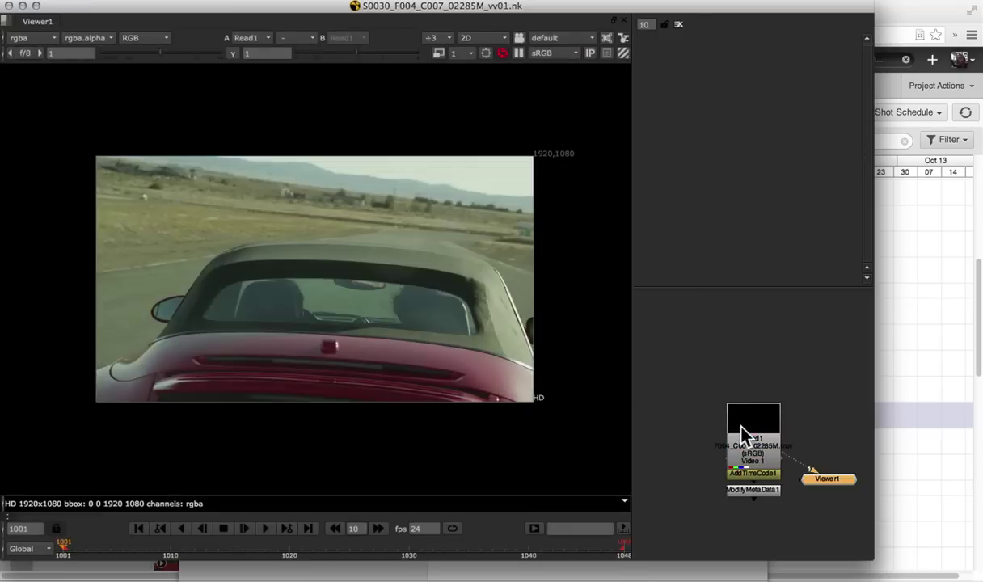